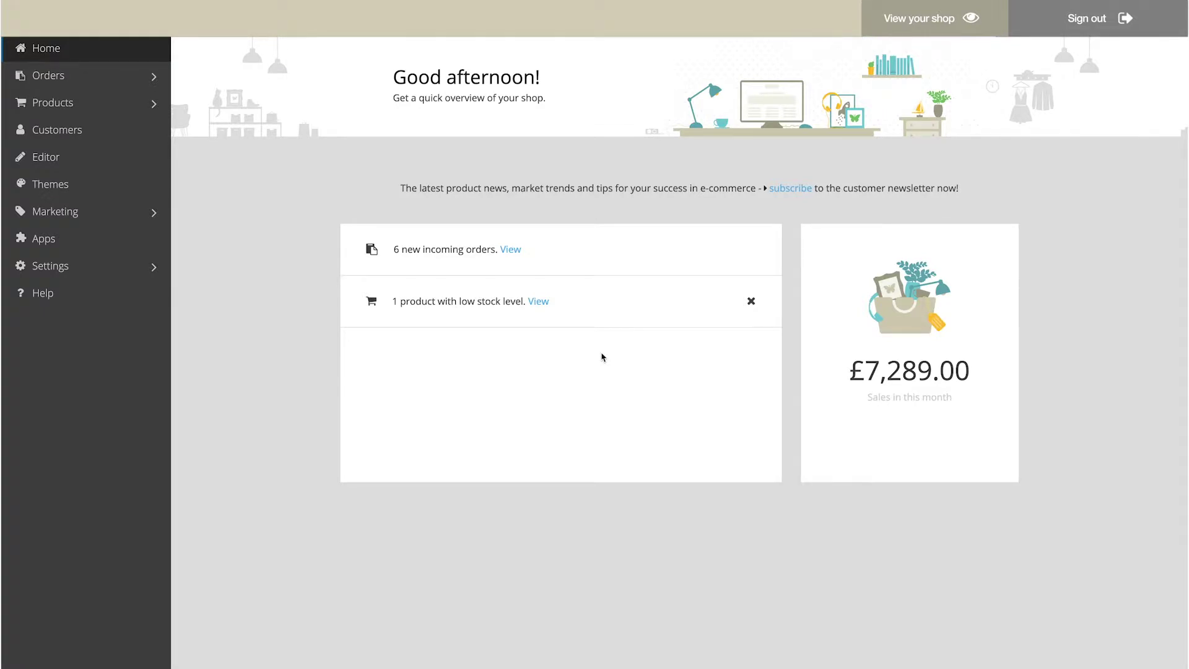
Open the shop's payment settings and review the payment methods already set up
click(101, 267)
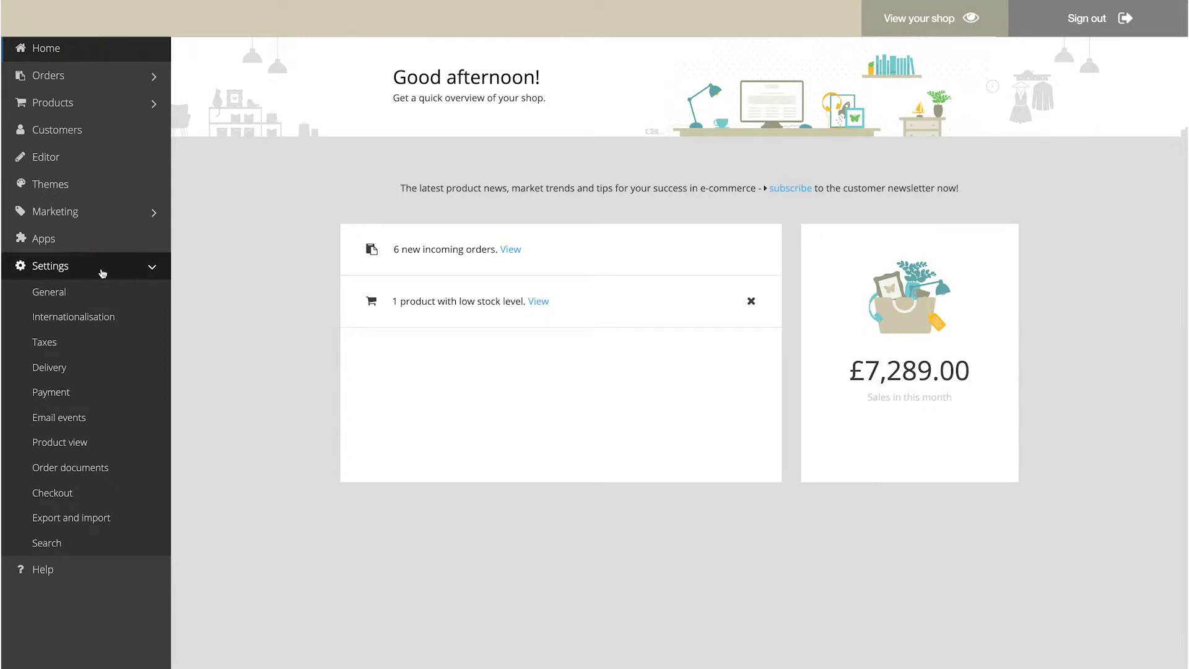
click(93, 394)
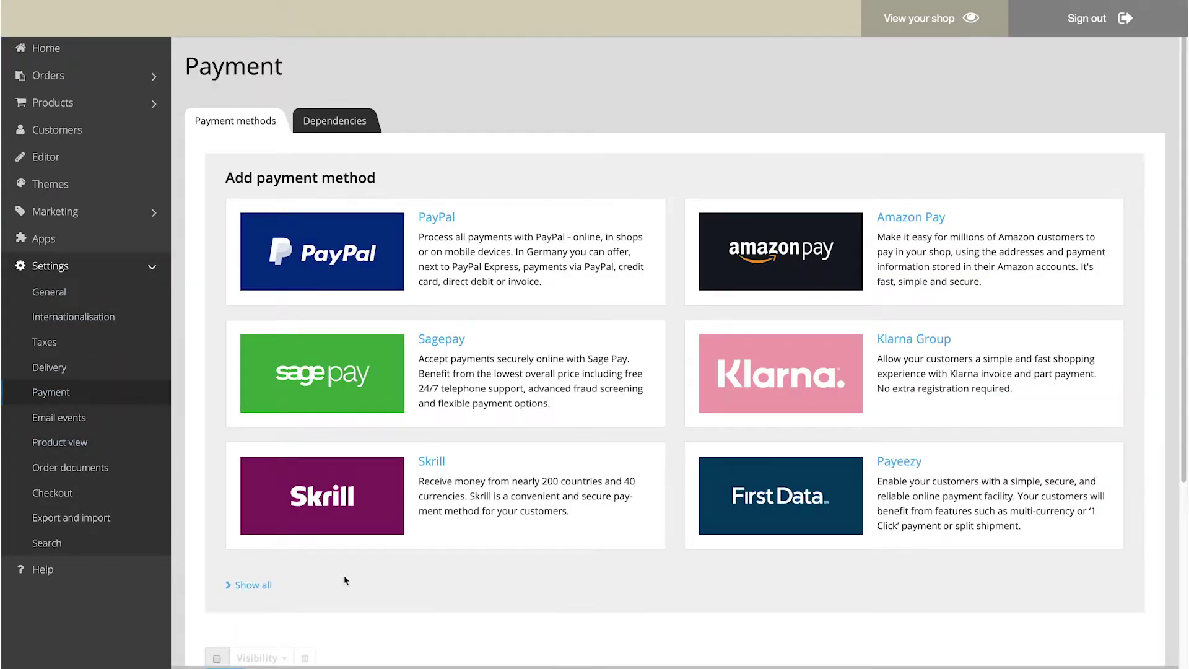
scroll(344, 577, down, 3)
scroll(344, 576, down, 2)
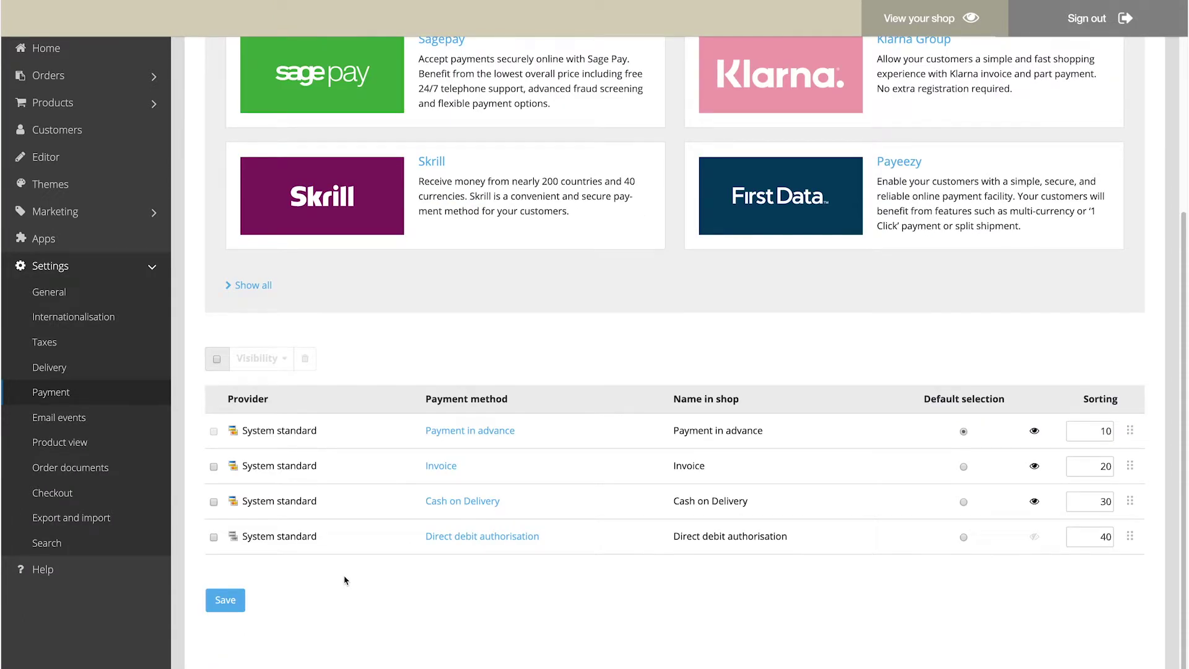
scroll(345, 580, up, 5)
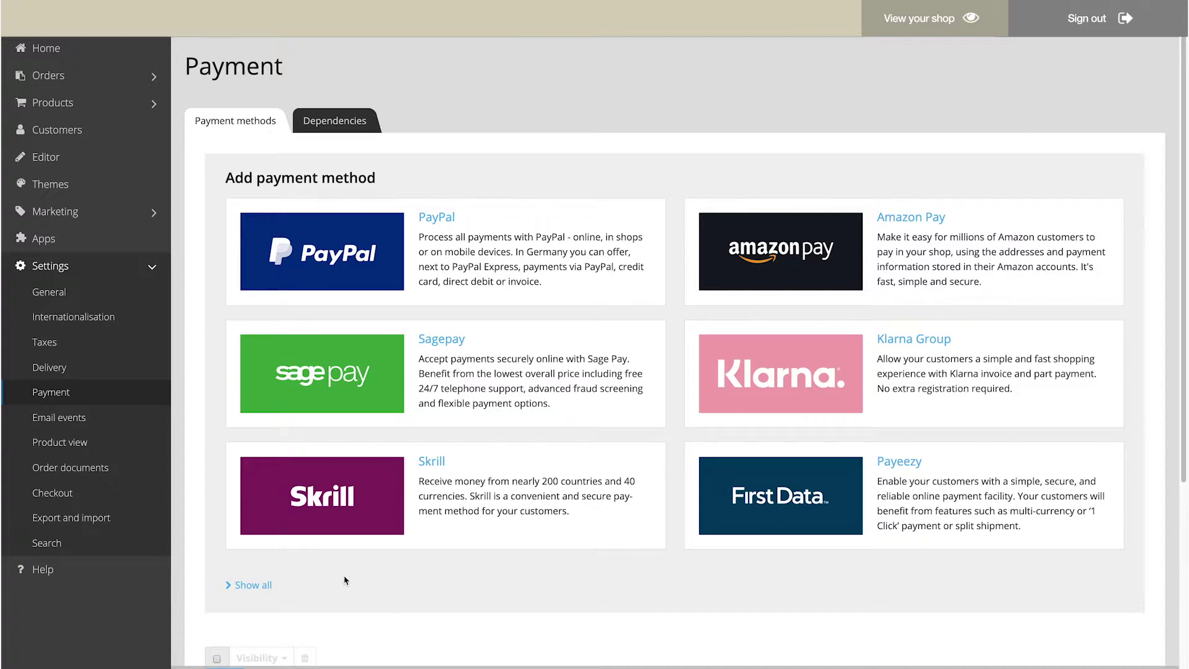
Show all payment providers and examine the manual payment methods offered by the Standard provider
click(266, 585)
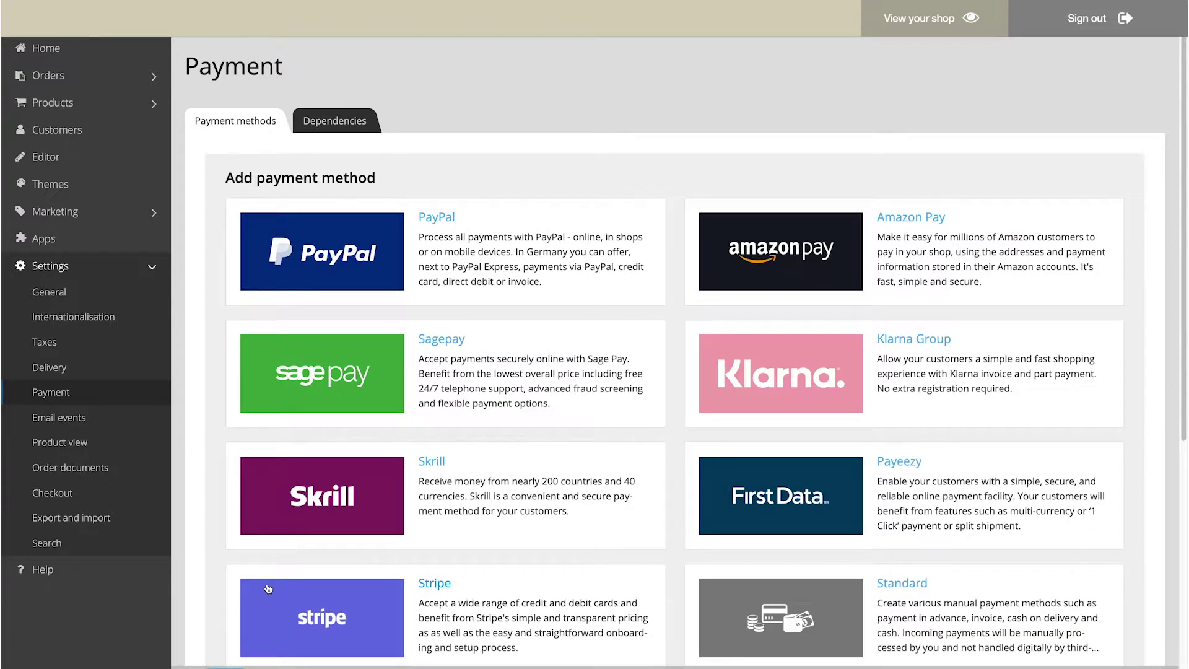
click(901, 585)
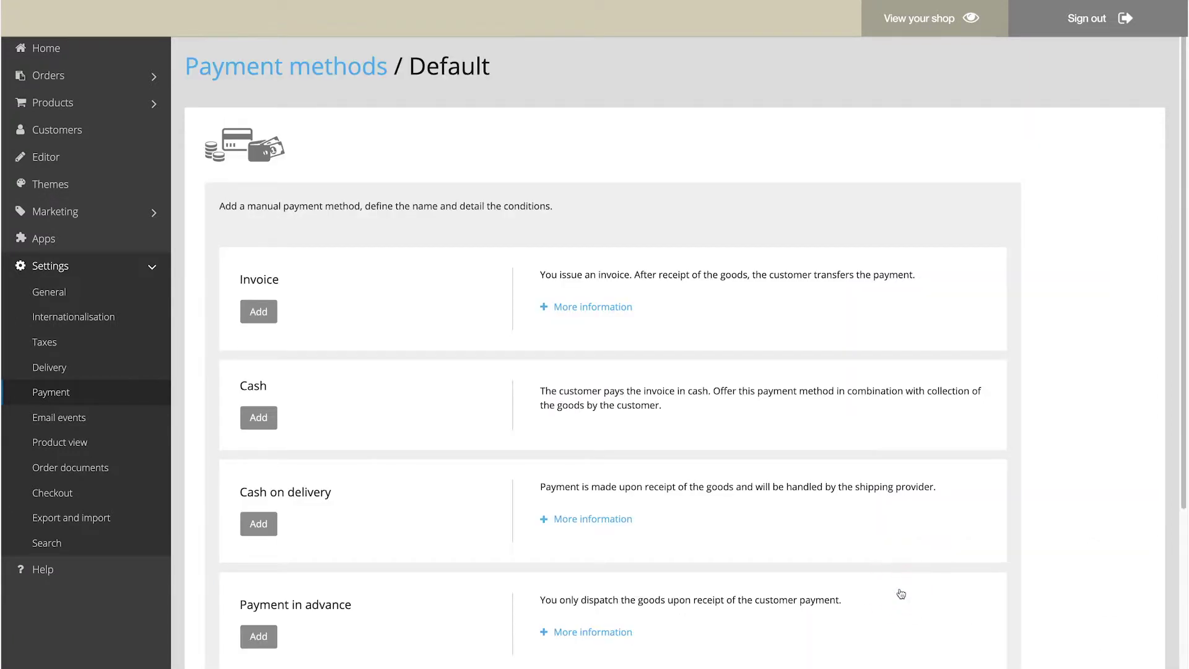
scroll(900, 593, down, 5)
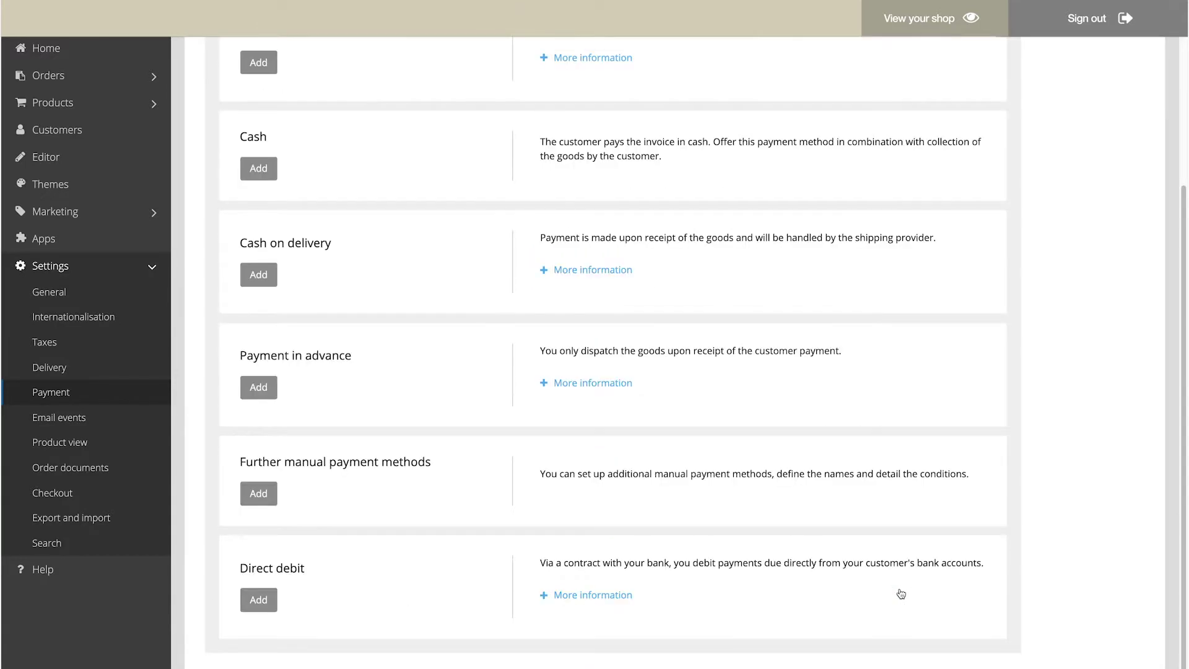
scroll(901, 593, up, 5)
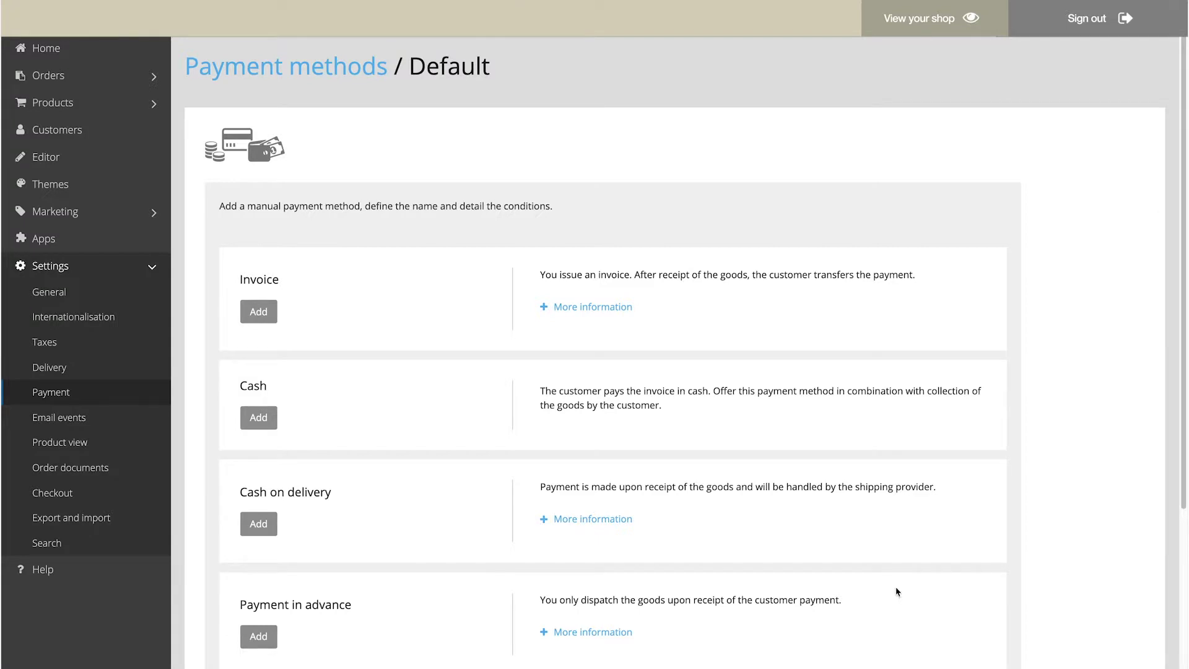
Return to the payment methods overview and add PayPal Express from the PayPal provider
click(339, 77)
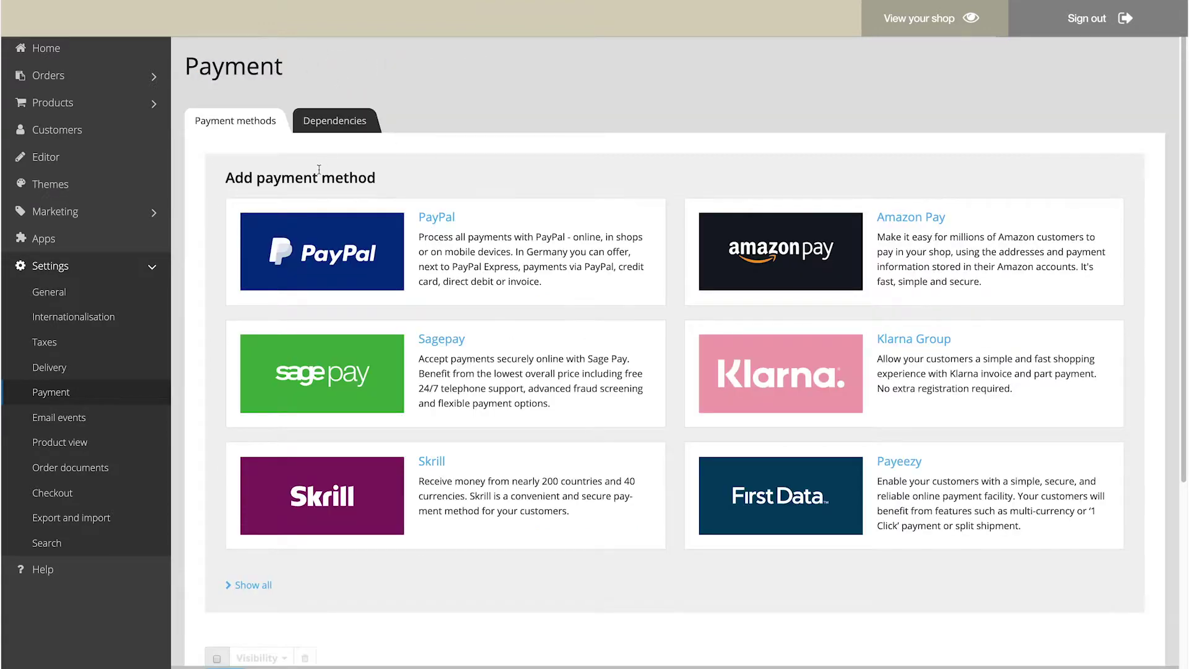
click(311, 238)
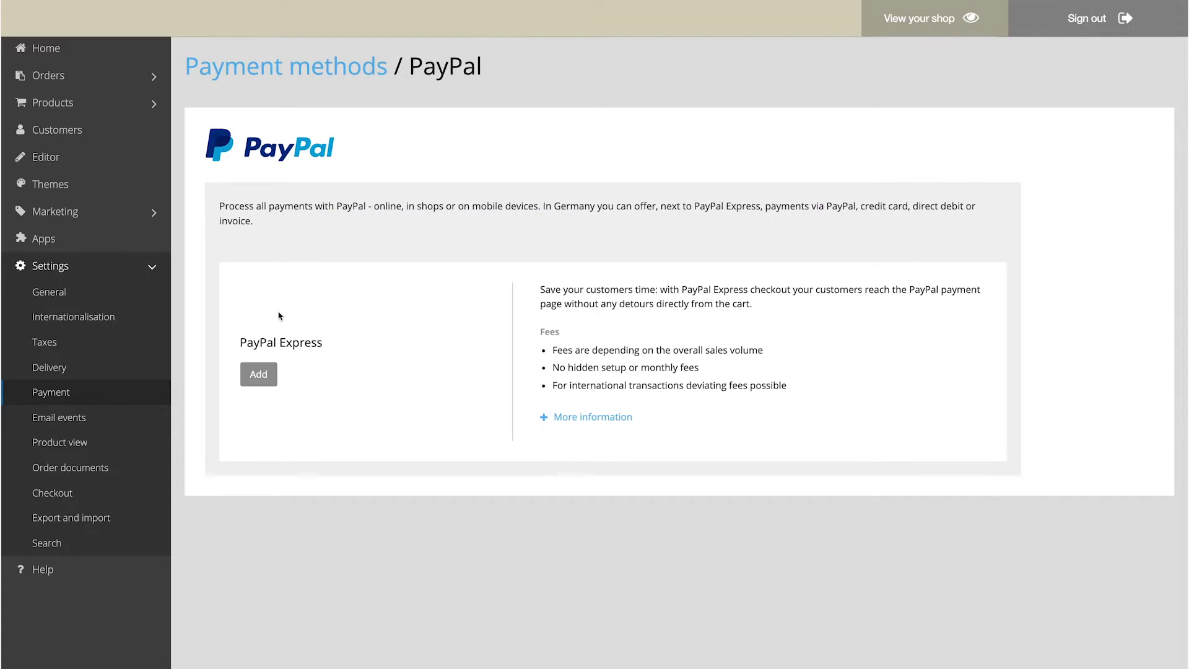
click(258, 374)
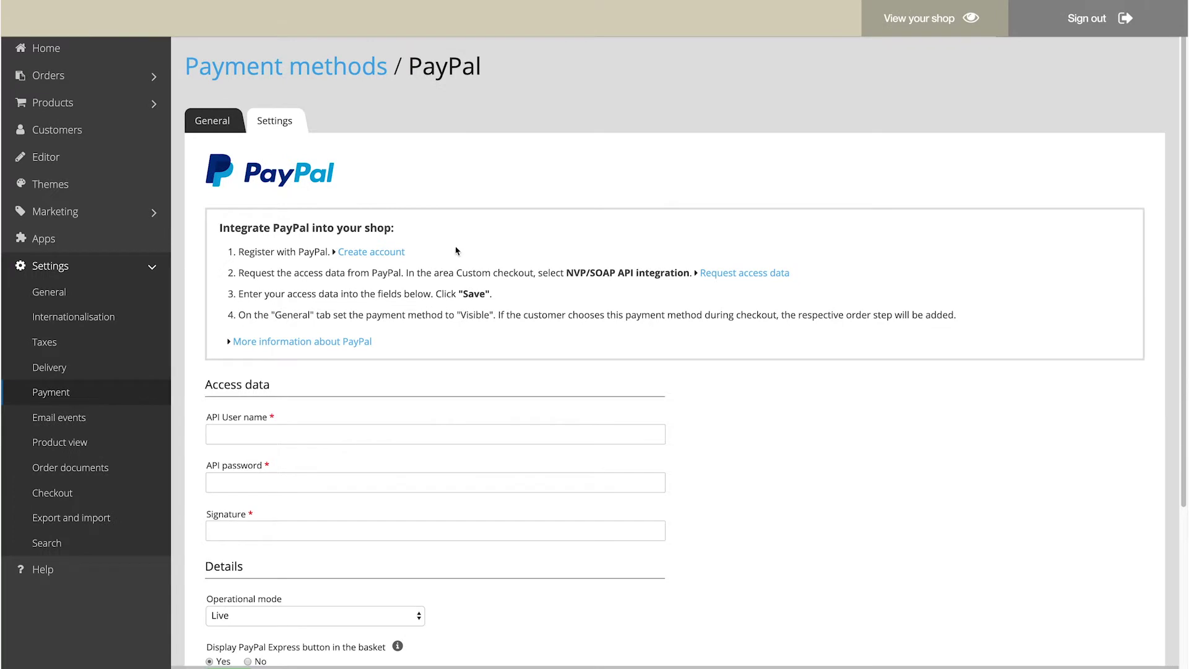
In PayPal's general settings, make it visible in the shop and the default selection, with a minimum order value of £25
click(211, 122)
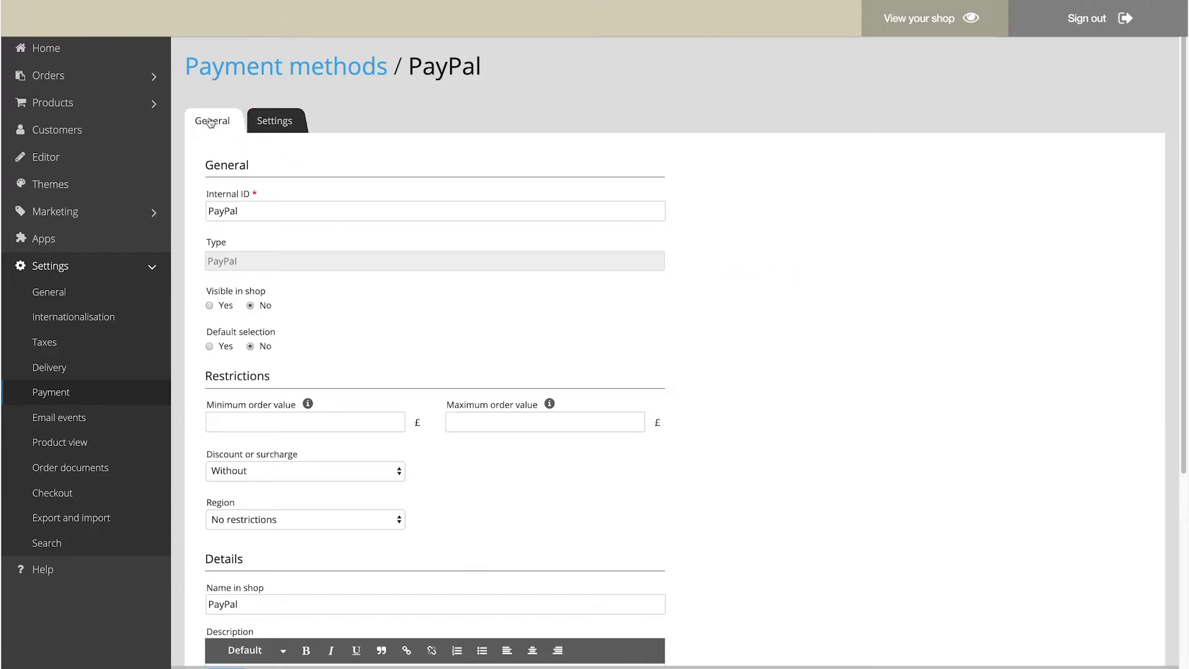
click(210, 307)
click(210, 346)
click(224, 419)
text(25)
Enter the PayPal description "Simply log in with your PayPal account" and save the payment method
scroll(225, 419, down, 1)
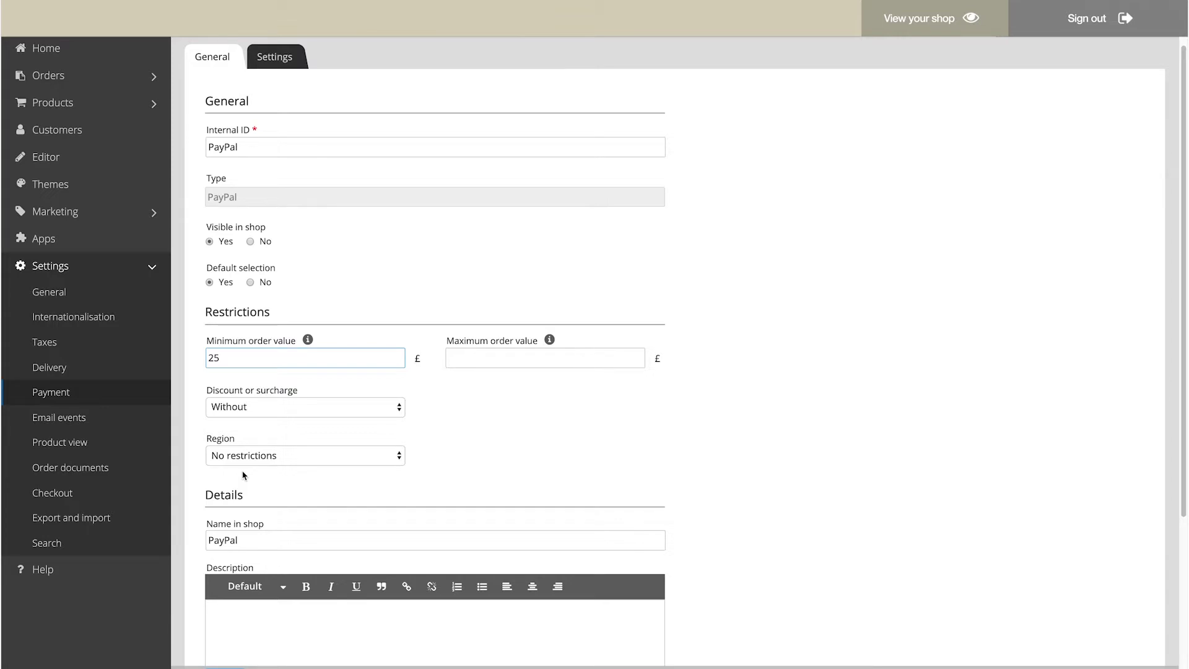
scroll(244, 476, down, 2)
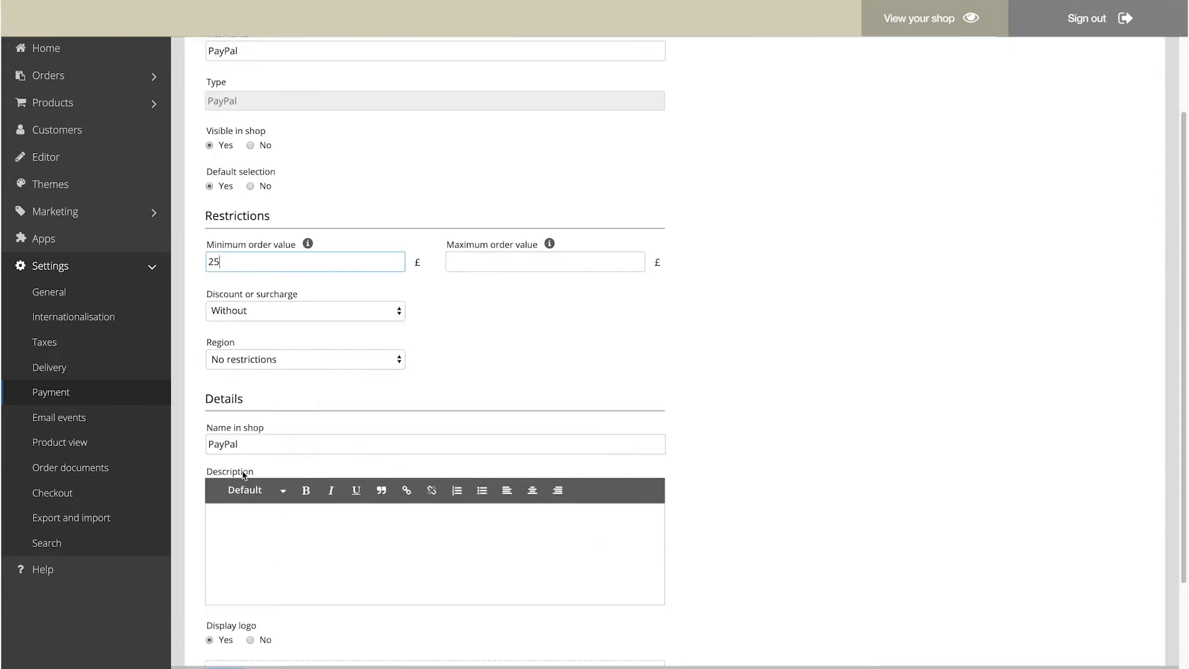
scroll(244, 475, down, 1)
click(242, 470)
text(Simply log in with your PayPal account)
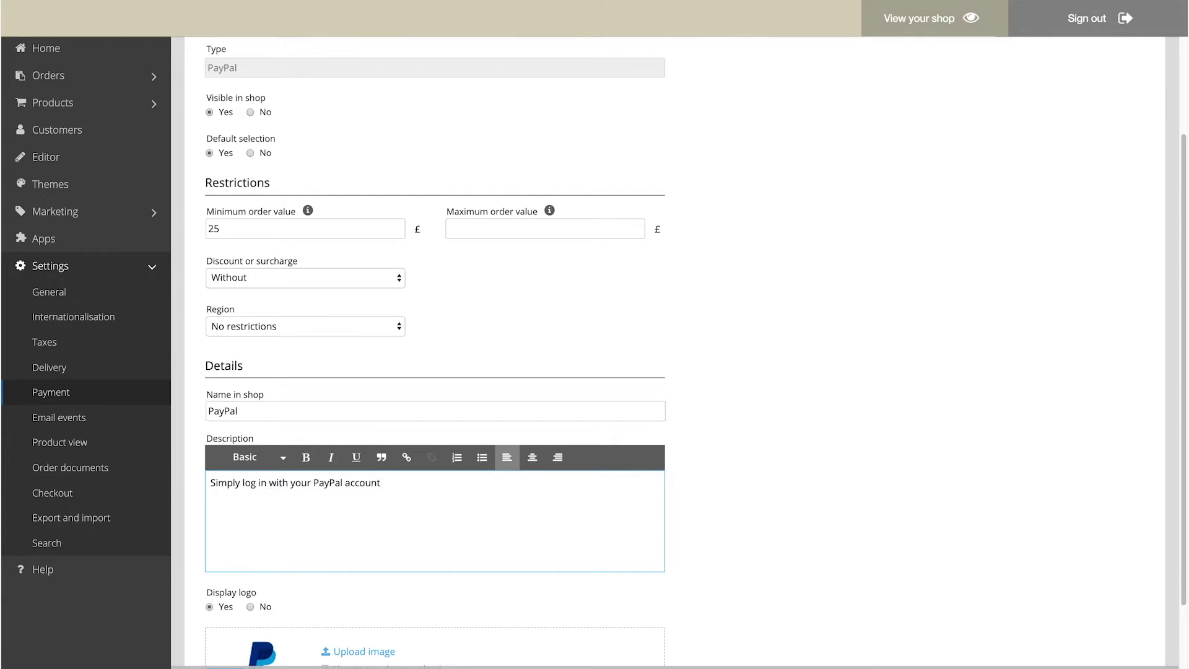
scroll(434, 359, down, 2)
click(243, 630)
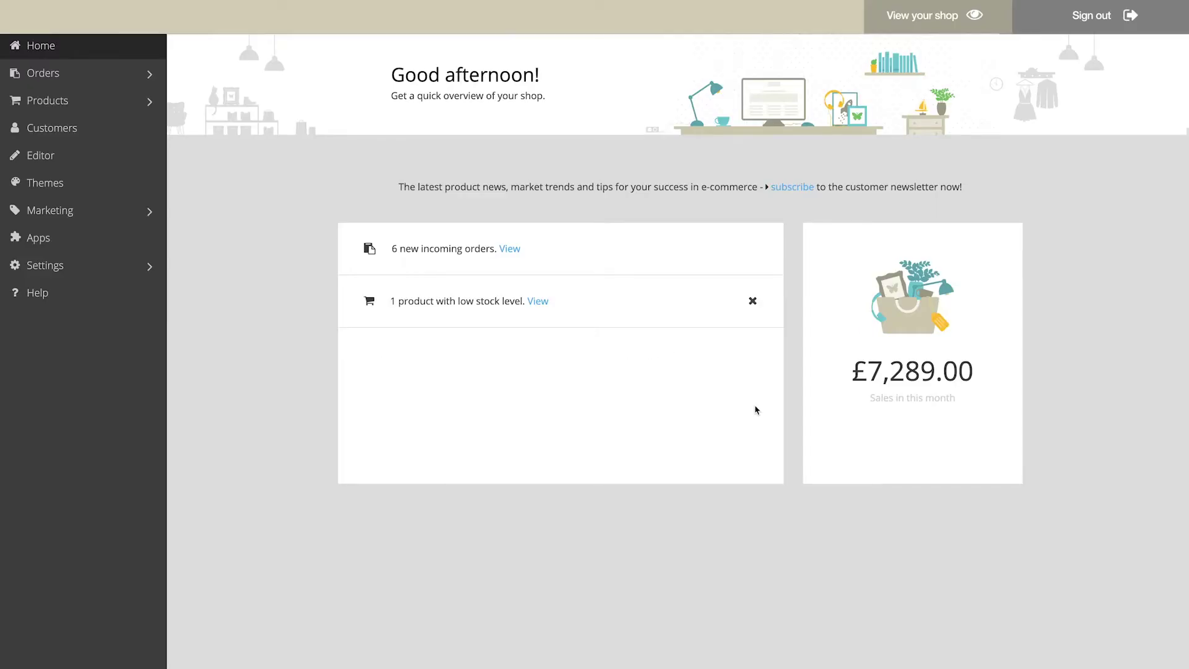
In the shop editor's general settings, enable the Direct debit, Invoice, Payment in advance and PayPal logos for the footer
click(86, 156)
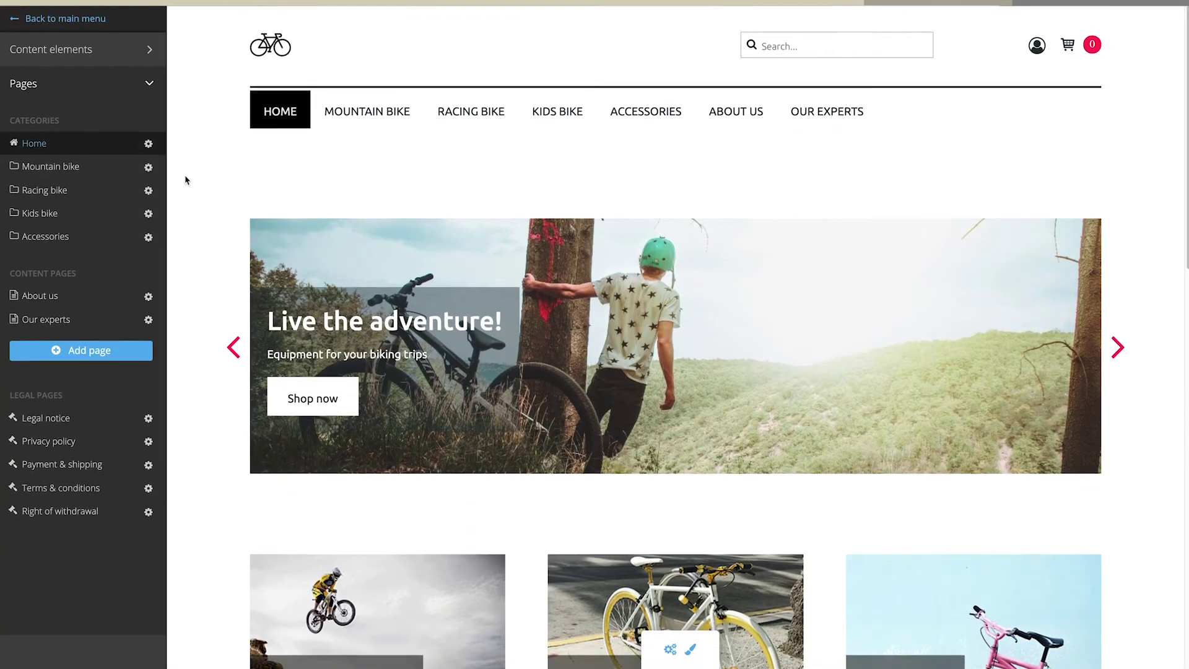
click(670, 666)
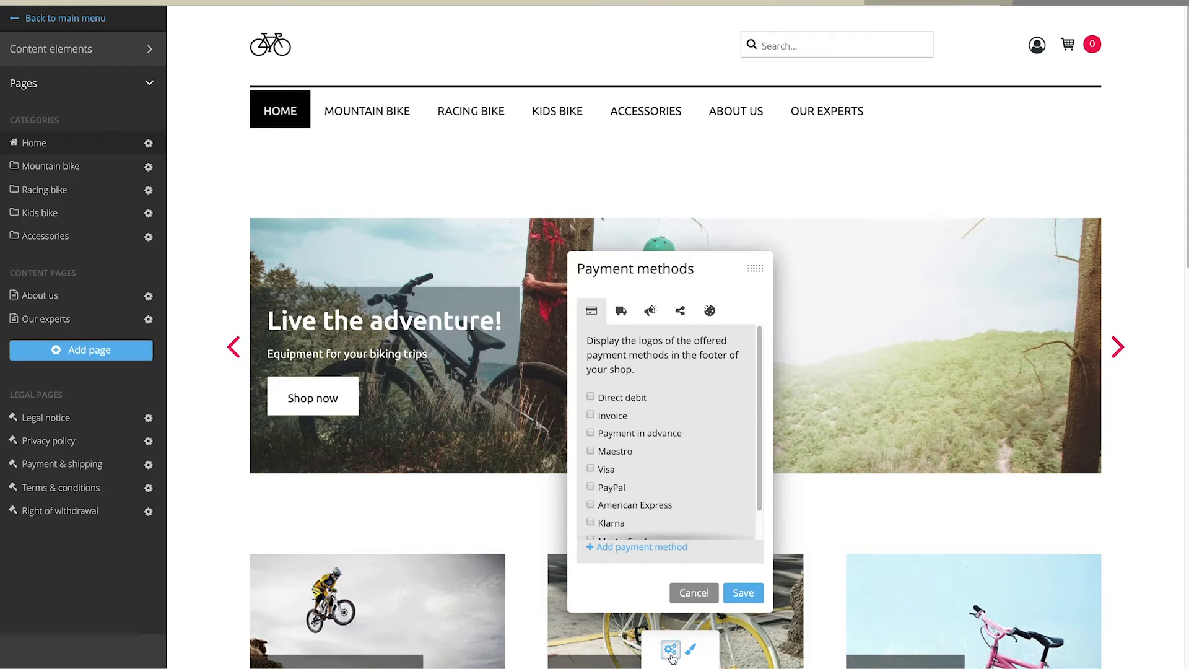
click(590, 397)
click(590, 414)
click(591, 433)
click(590, 487)
Enable the first header USP with the text "Easy payment with PayPal" and save the settings
click(650, 311)
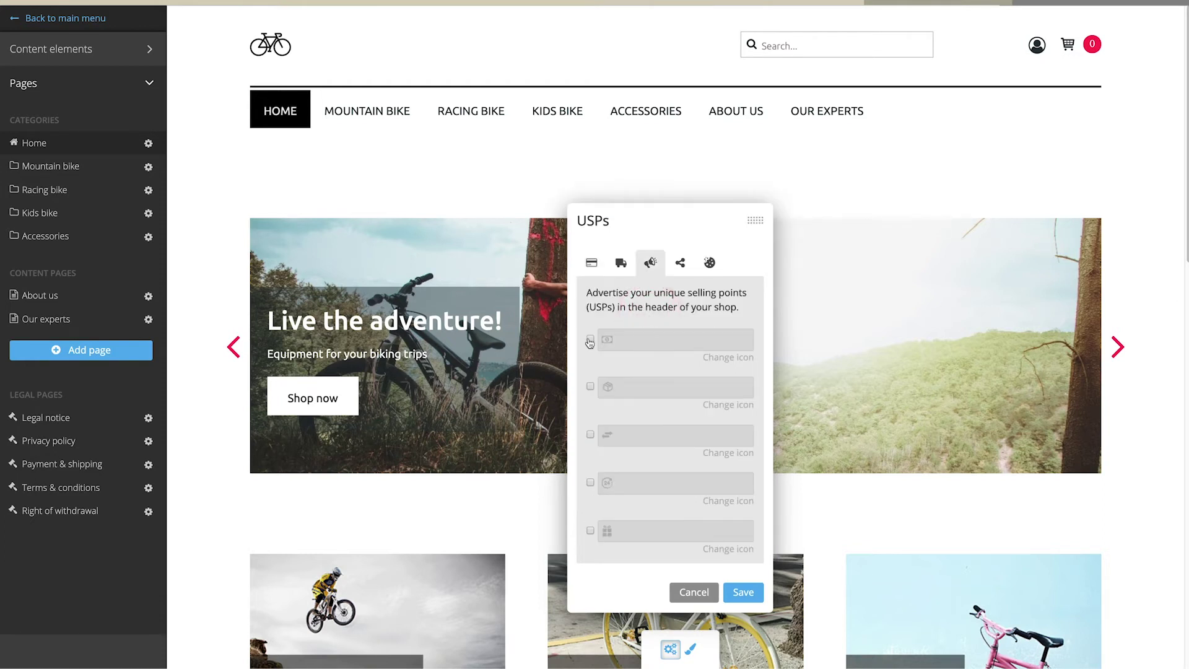
click(589, 340)
text(Easy payment with PayPal)
click(743, 592)
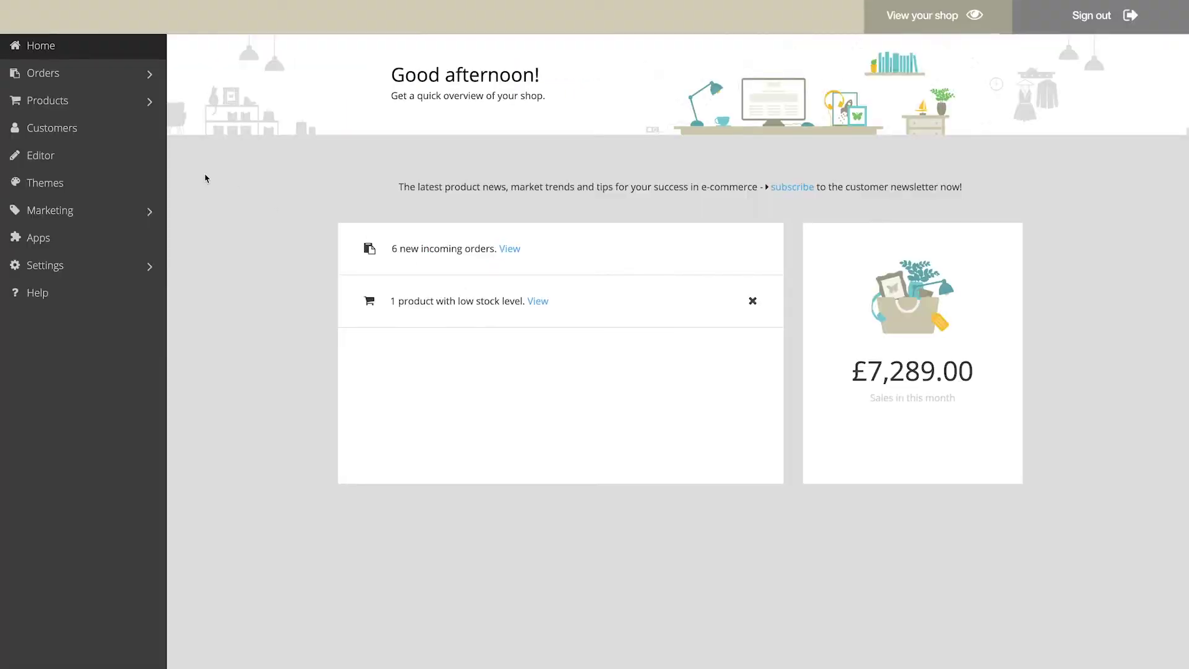
Open the Payment & shipping legal page in the shop editor
click(88, 156)
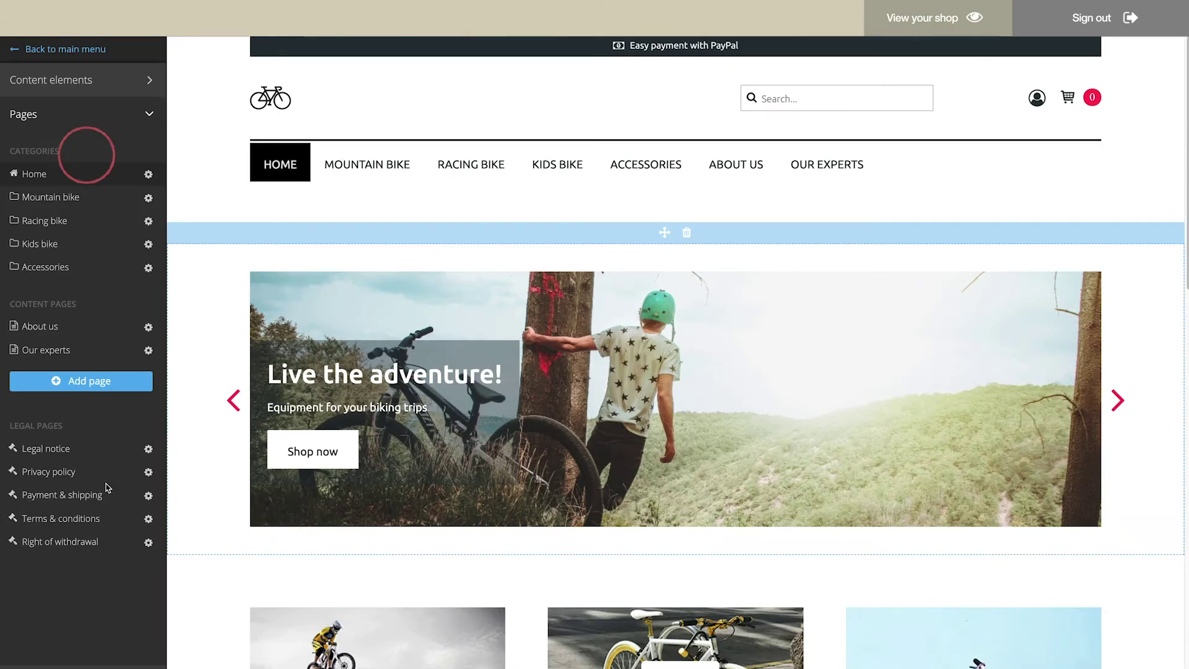
click(108, 492)
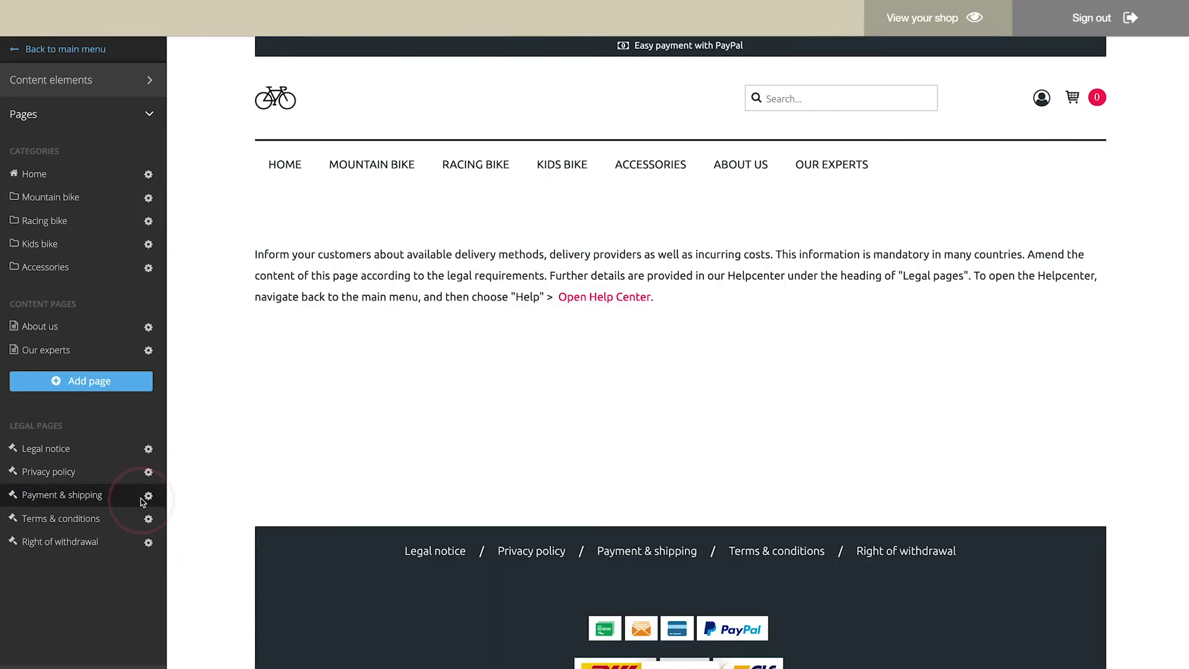